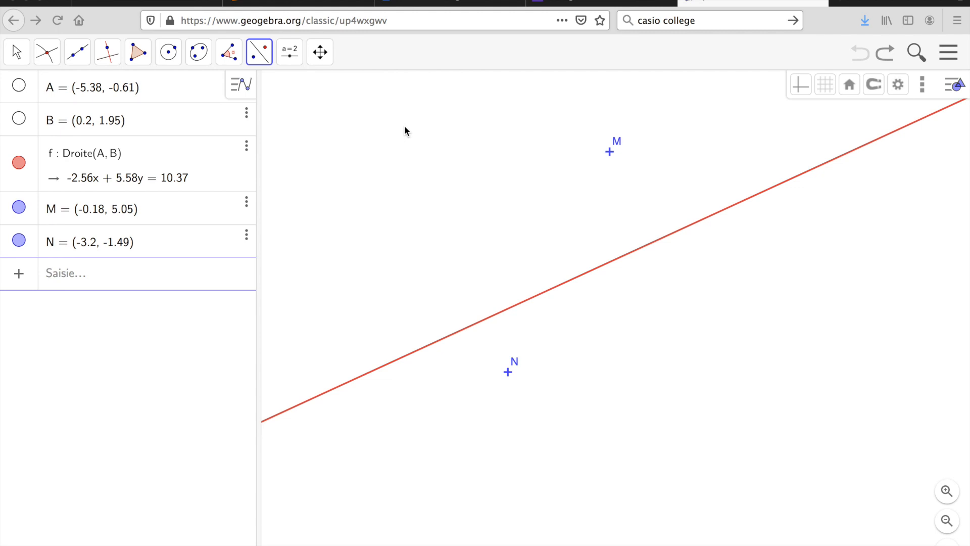
- Set the global labelling option to "Seulement les nouveaux points" and close the settings
left_click(16, 53)
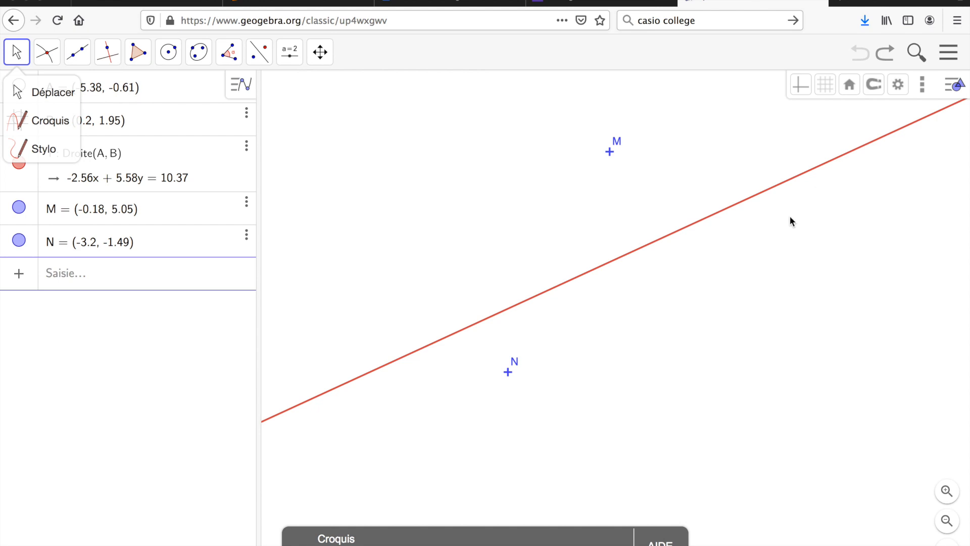
left_click(949, 53)
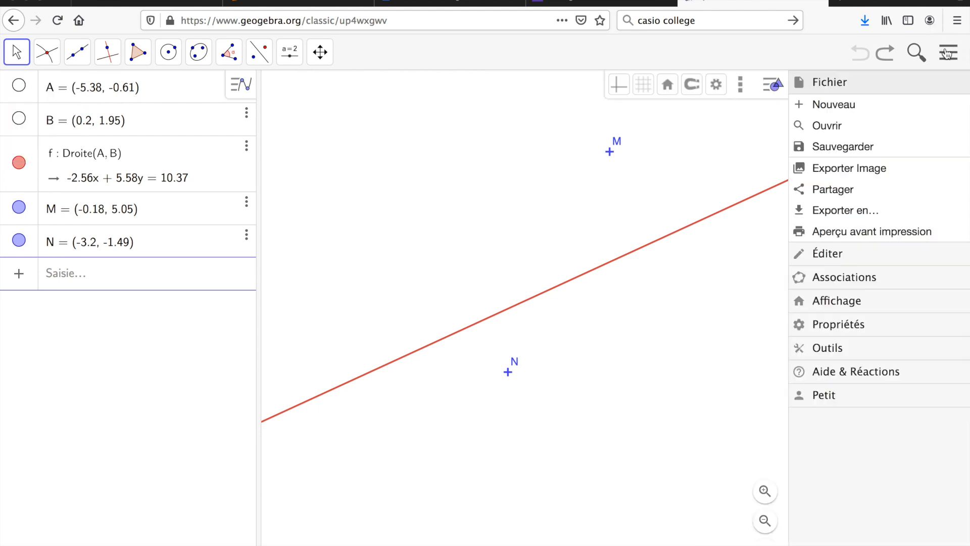
left_click(808, 327)
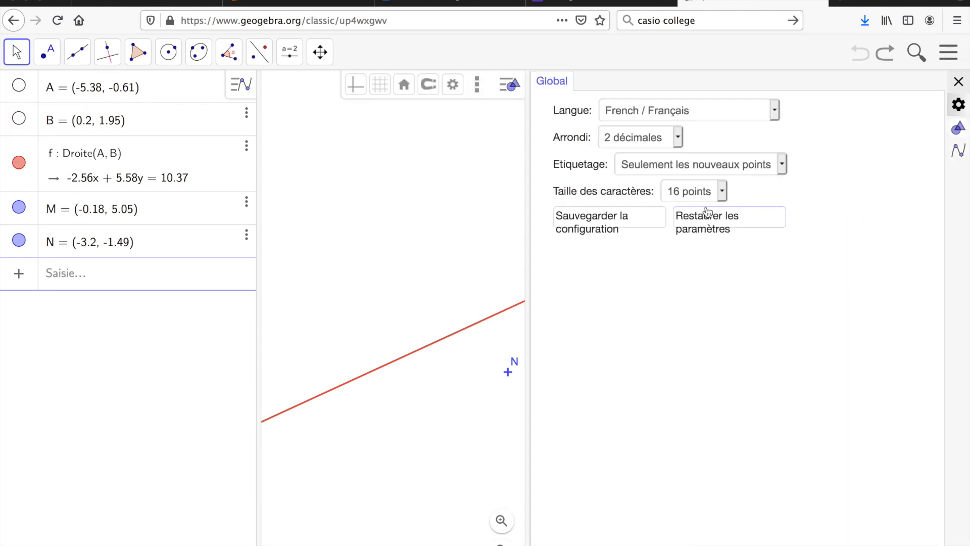
left_click(675, 165)
left_click(689, 163)
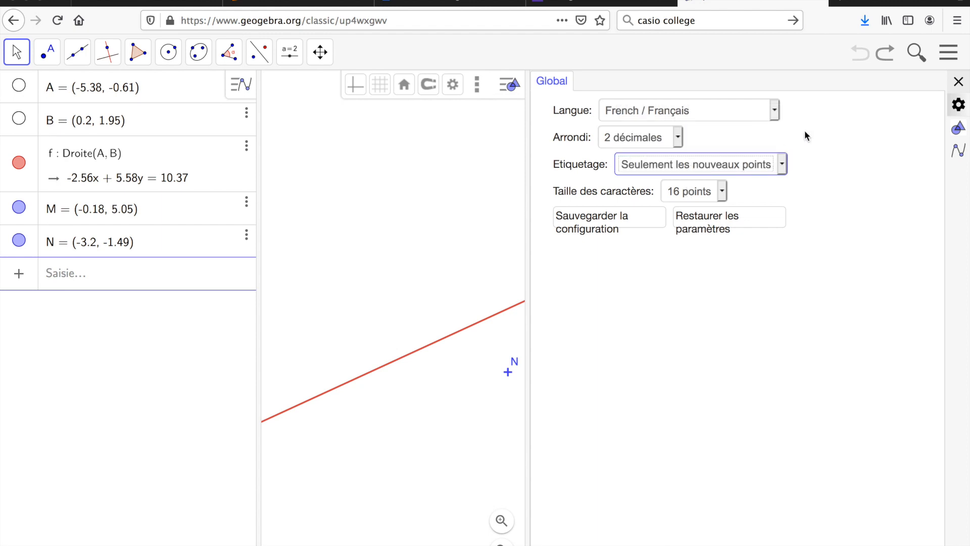
left_click(958, 81)
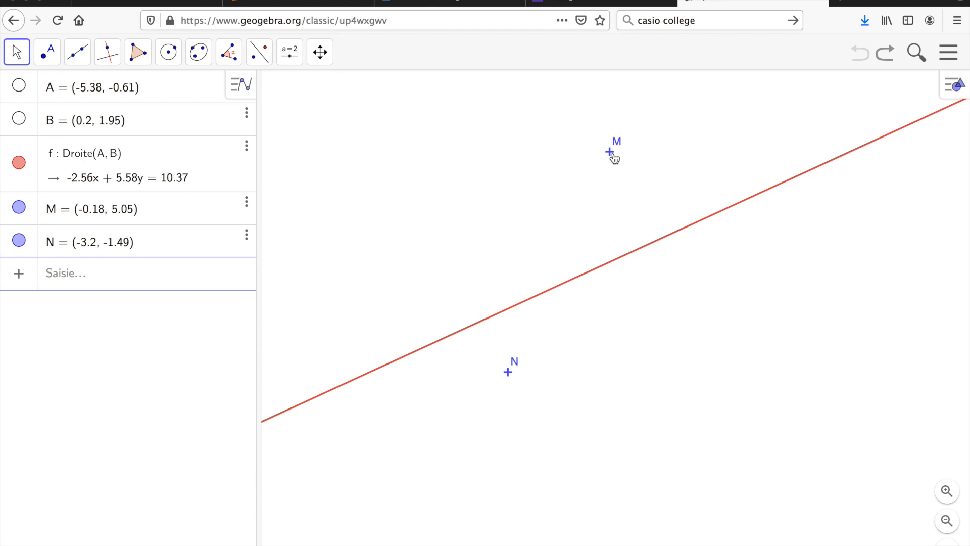
- Construct the line perpendicular to the red line f through point M
left_click(112, 57)
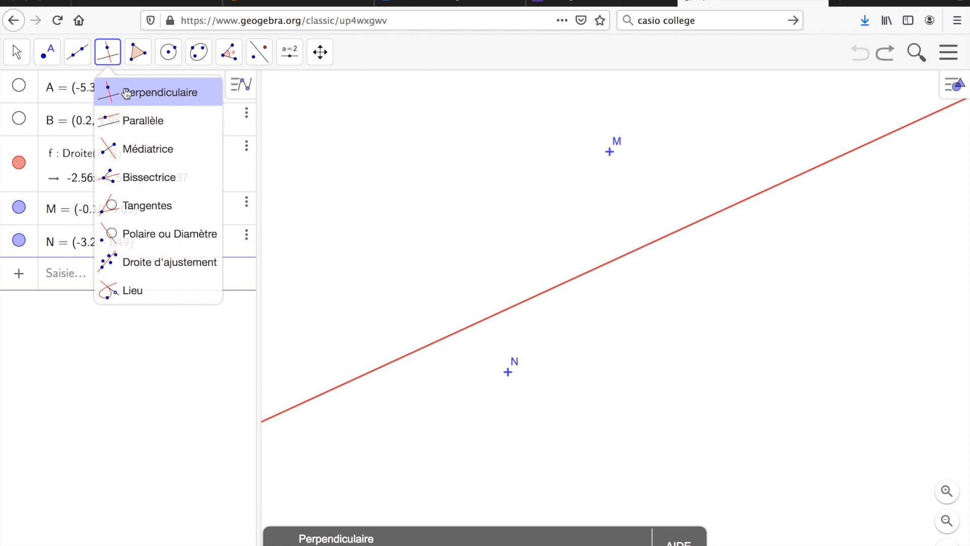
left_click(184, 98)
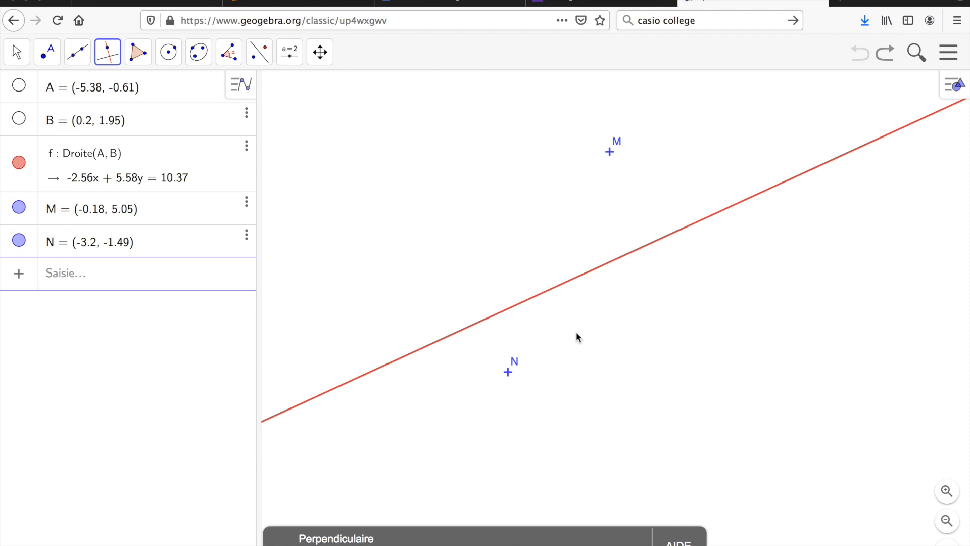
left_click(610, 153)
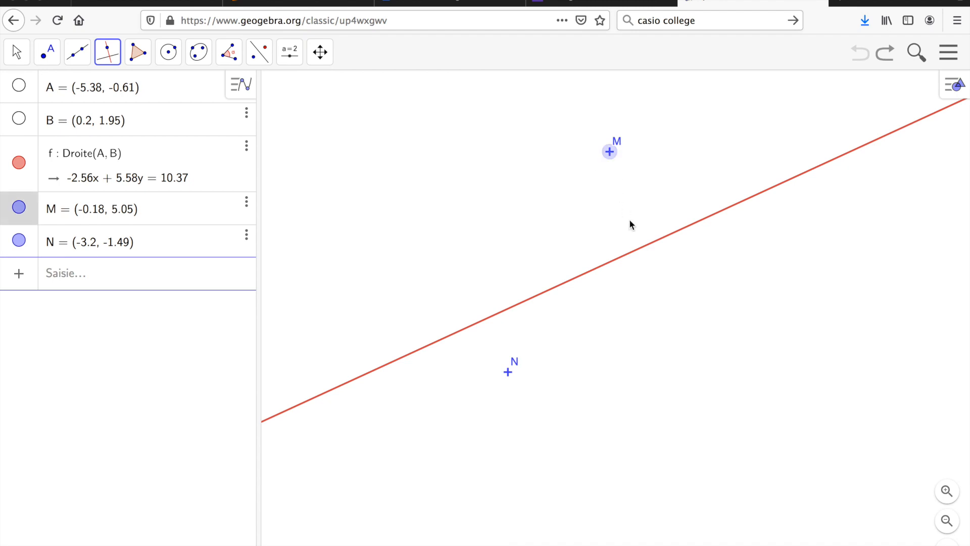
left_click(644, 245)
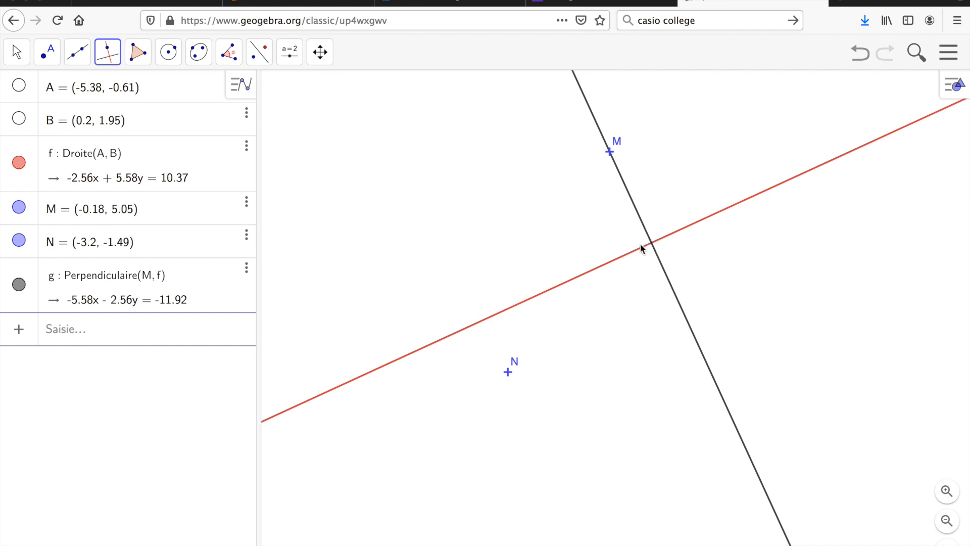
- Create the intersection point of the red line f and the perpendicular through M
left_click(57, 59)
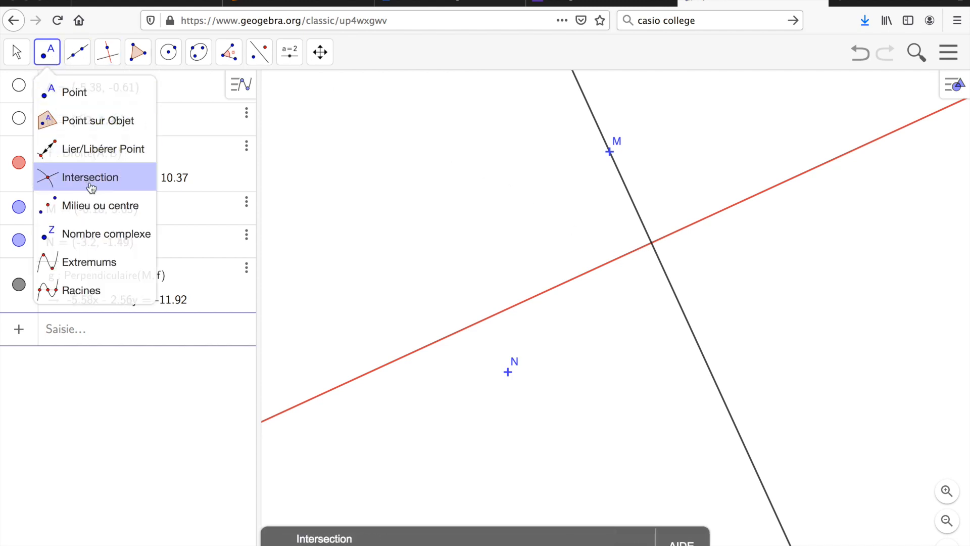
left_click(90, 188)
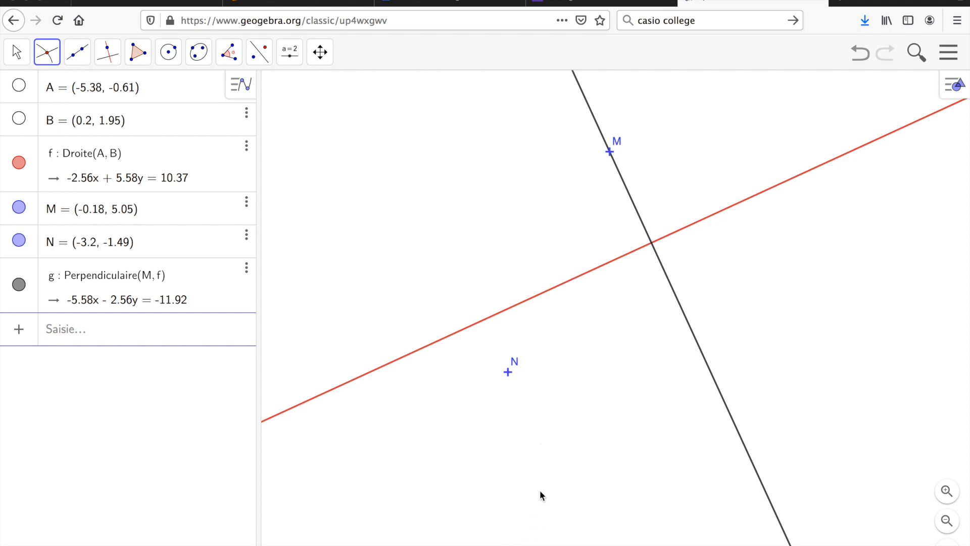
left_click(580, 281)
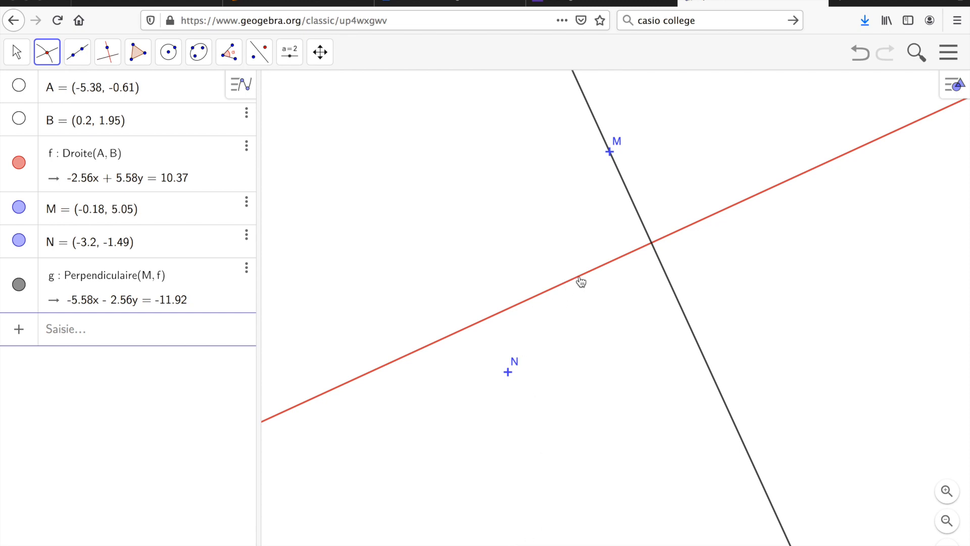
left_click(628, 192)
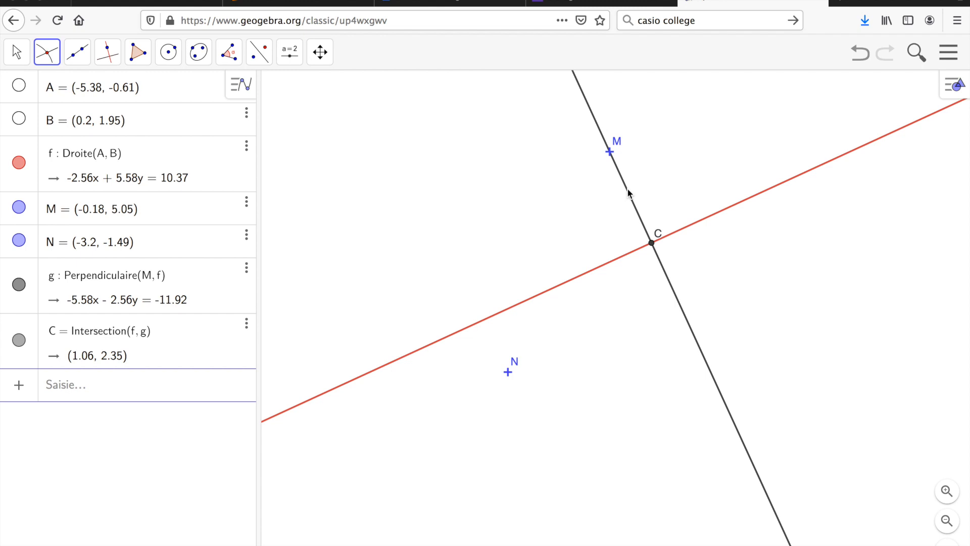
- Rename the intersection point of the red line and the perpendicular as I
right_click(652, 246)
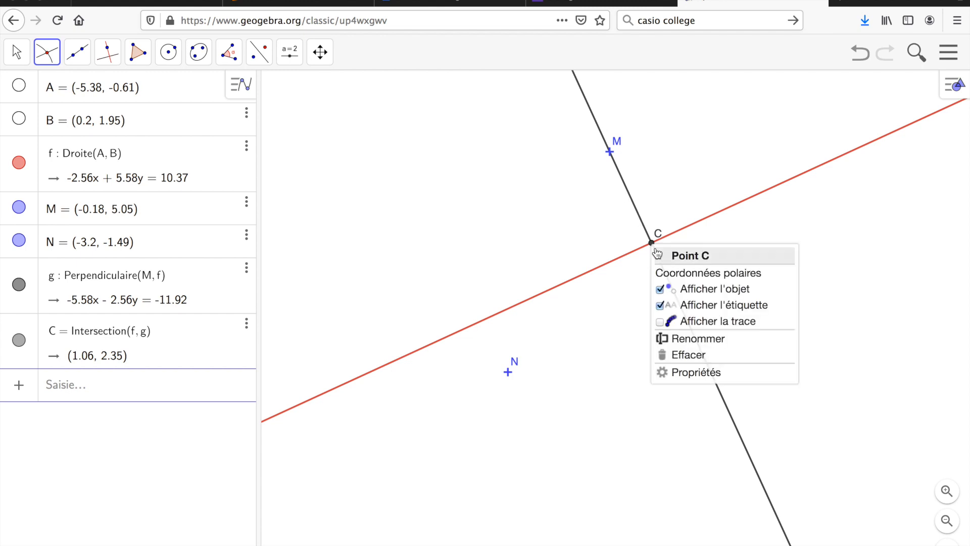
left_click(686, 343)
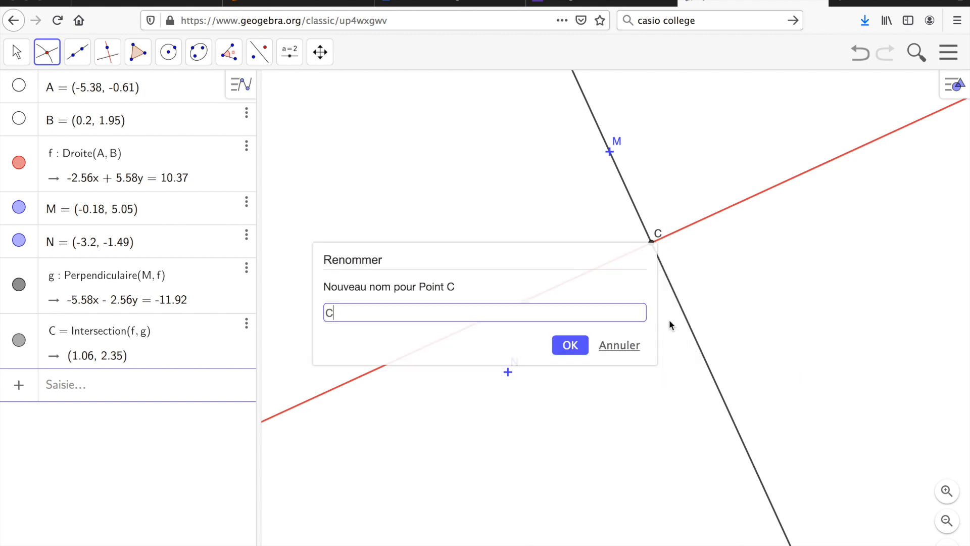
key("BackSpace")
type("I")
left_click(558, 347)
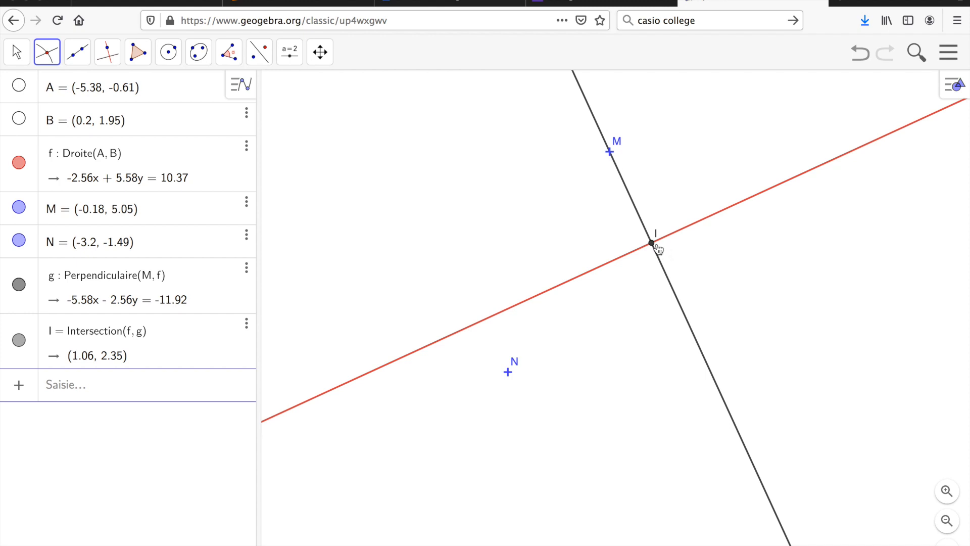
- Draw a circle centred at I passing through point M
left_click(173, 63)
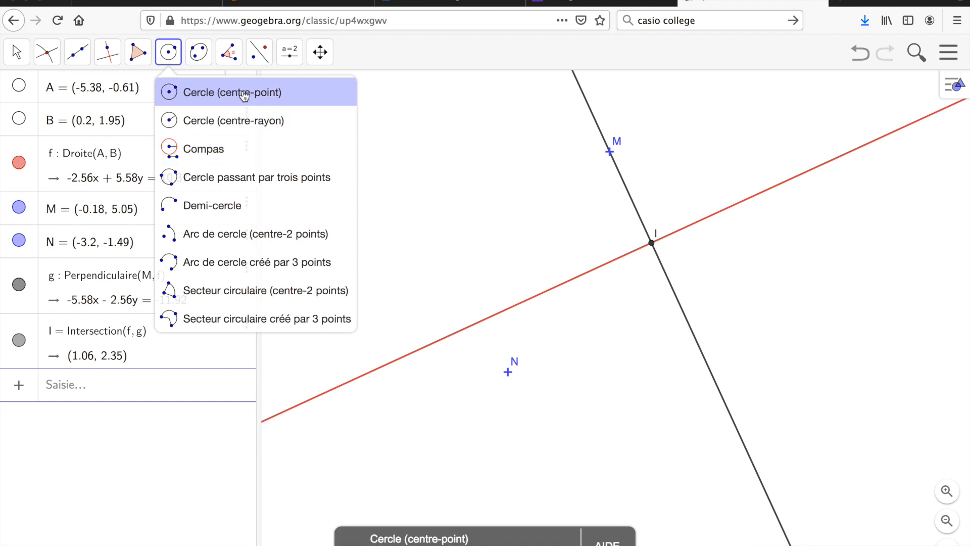
left_click(296, 98)
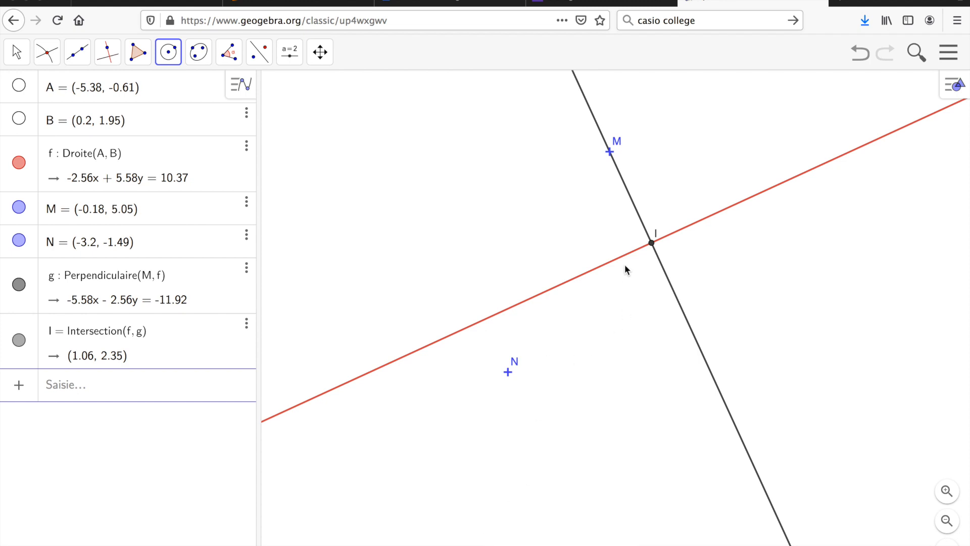
left_click(652, 243)
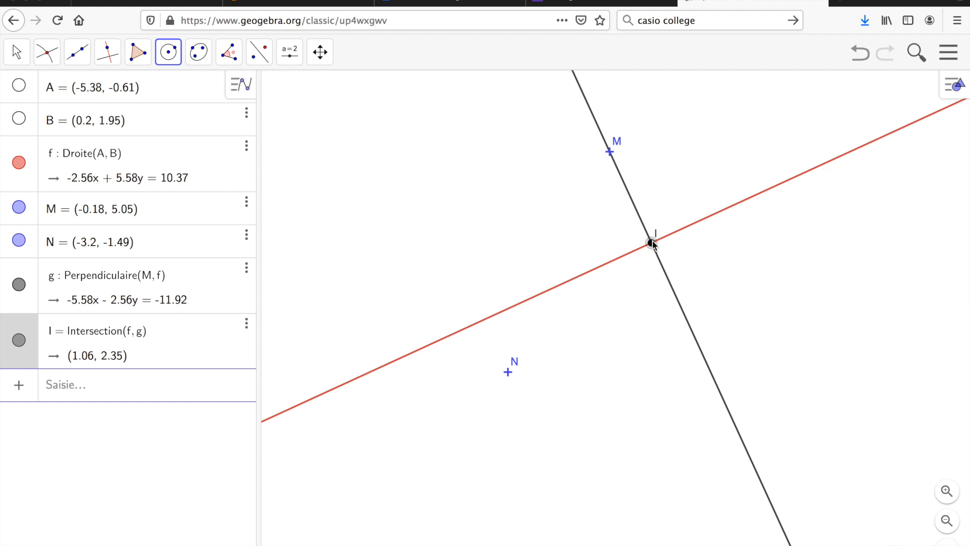
left_click(610, 152)
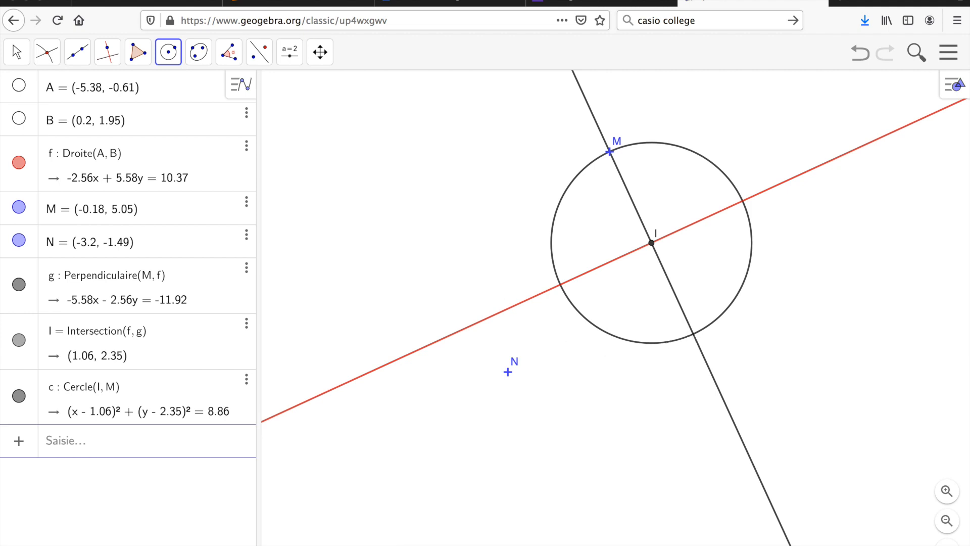
- Create the intersection point of the circle and the perpendicular on the opposite side of I from M
left_click(47, 55)
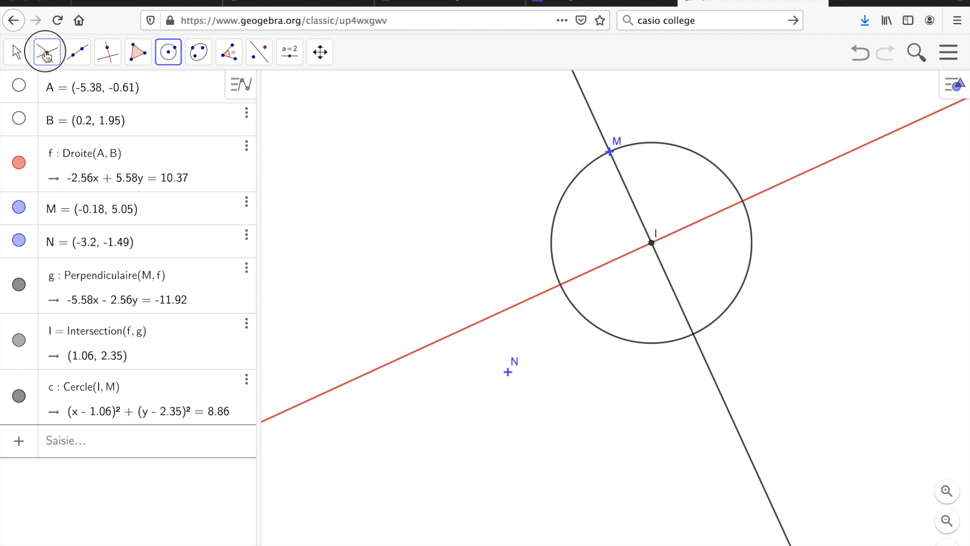
left_click(71, 185)
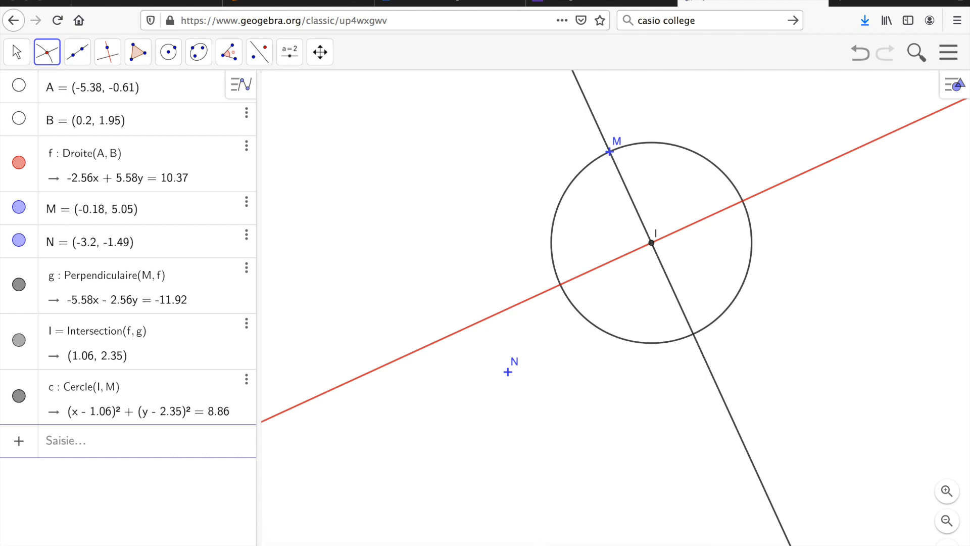
left_click(695, 334)
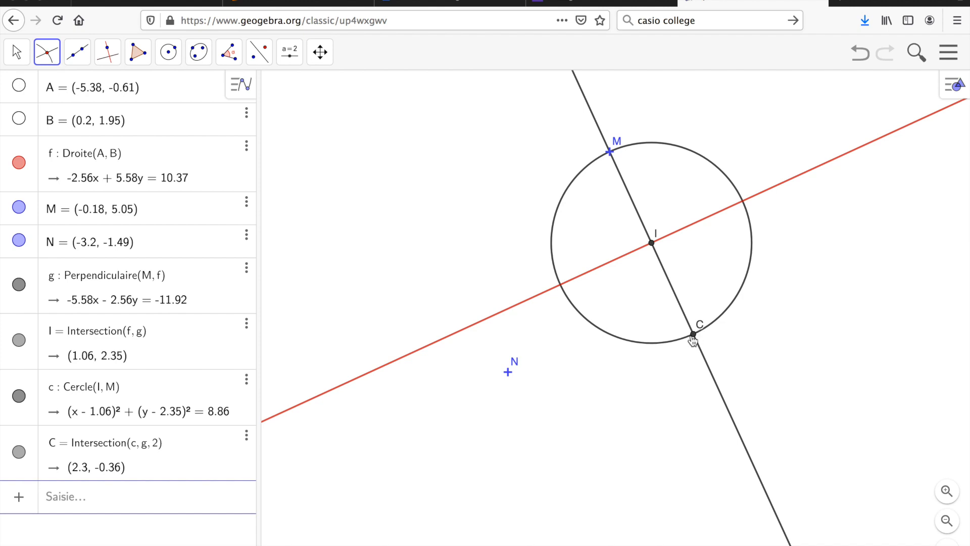
- Rename the circle's new intersection point, opposite M, as M'
right_click(697, 336)
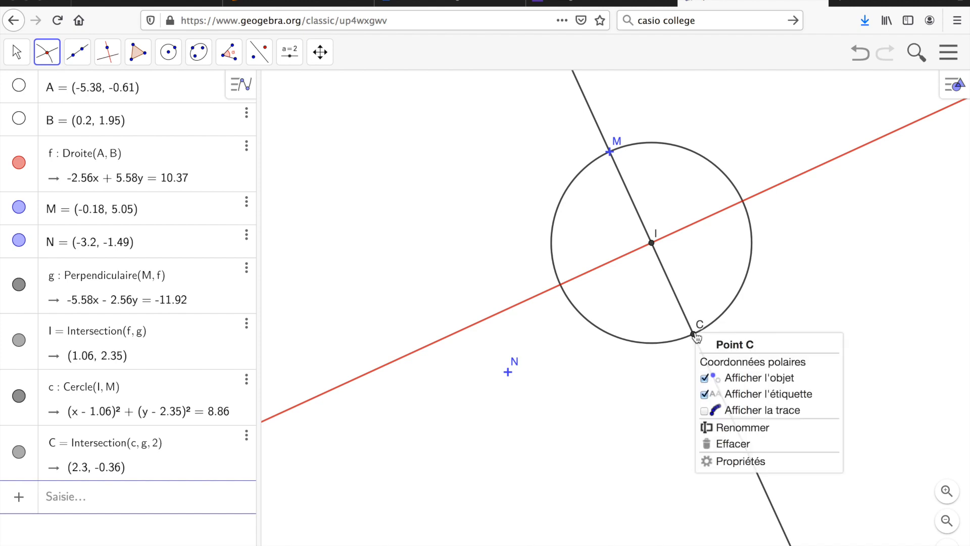
left_click(748, 431)
key("BackSpace")
type("M")
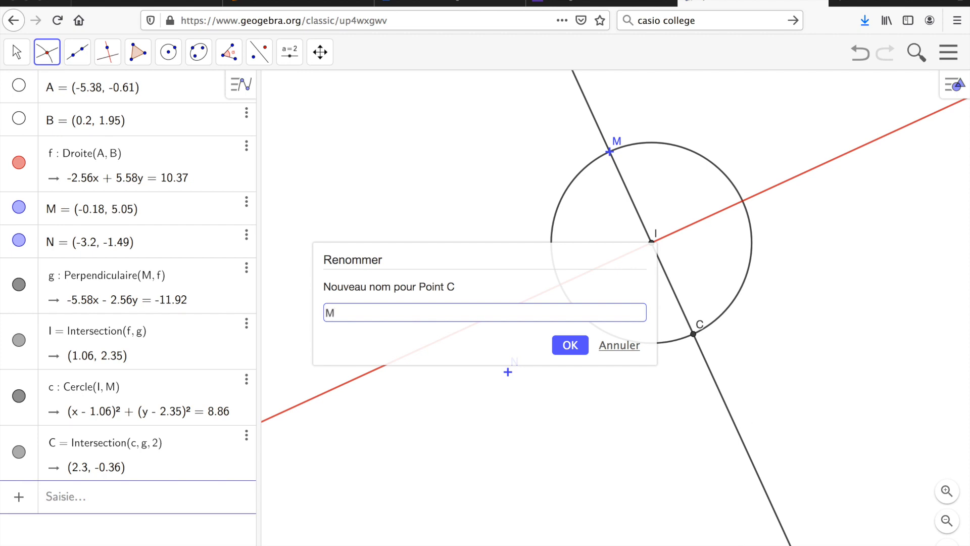
type("'")
left_click(567, 345)
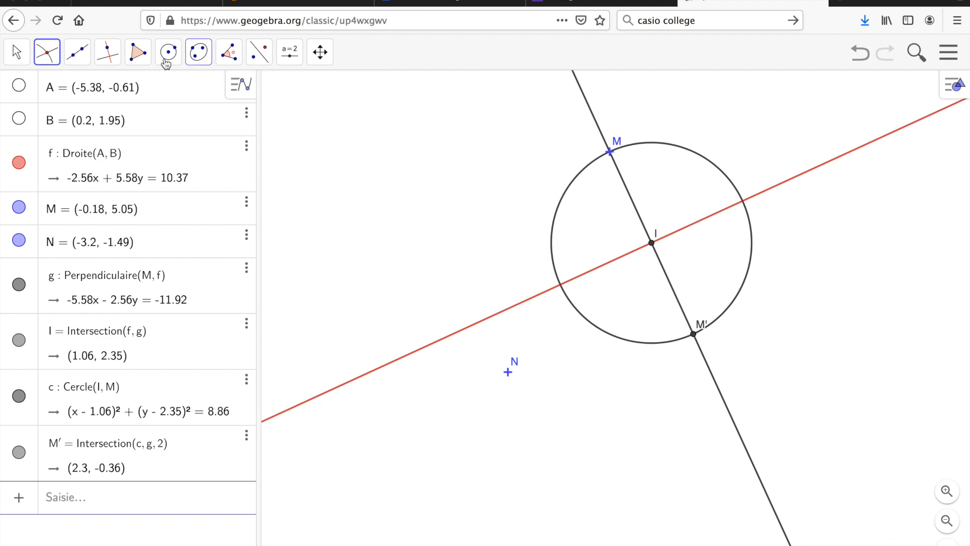
- Hide the construction circle centred at I, leaving the Déplacer tool active
left_click(20, 60)
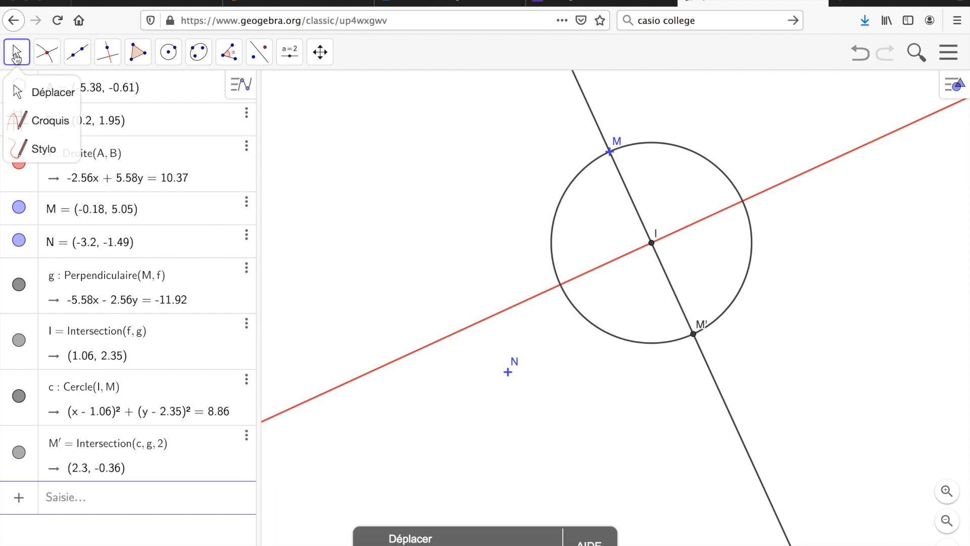
left_click(20, 60)
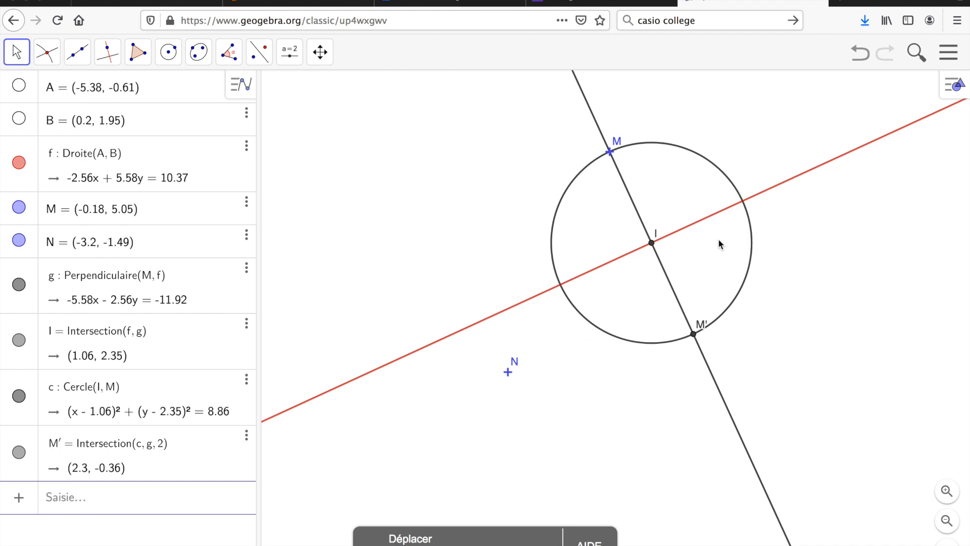
left_click(19, 397)
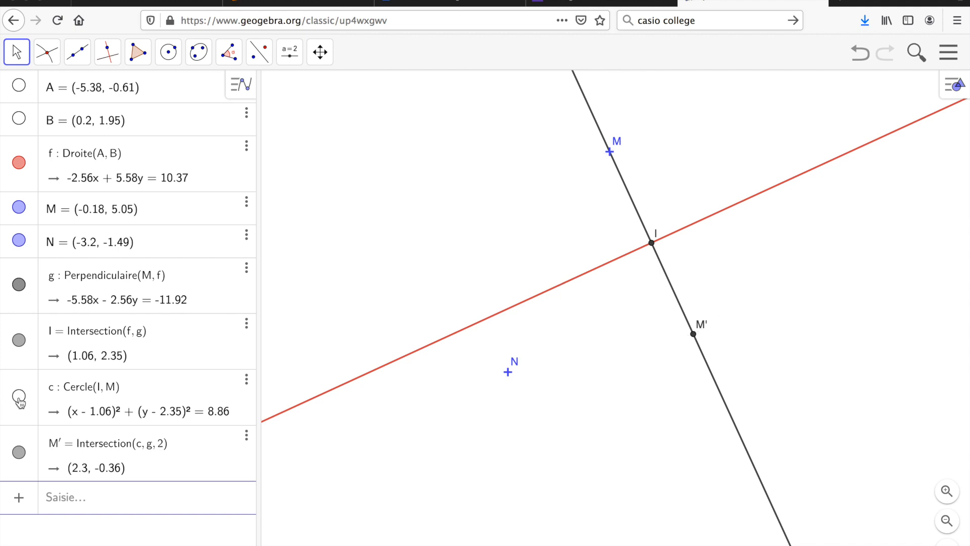
left_click(19, 397)
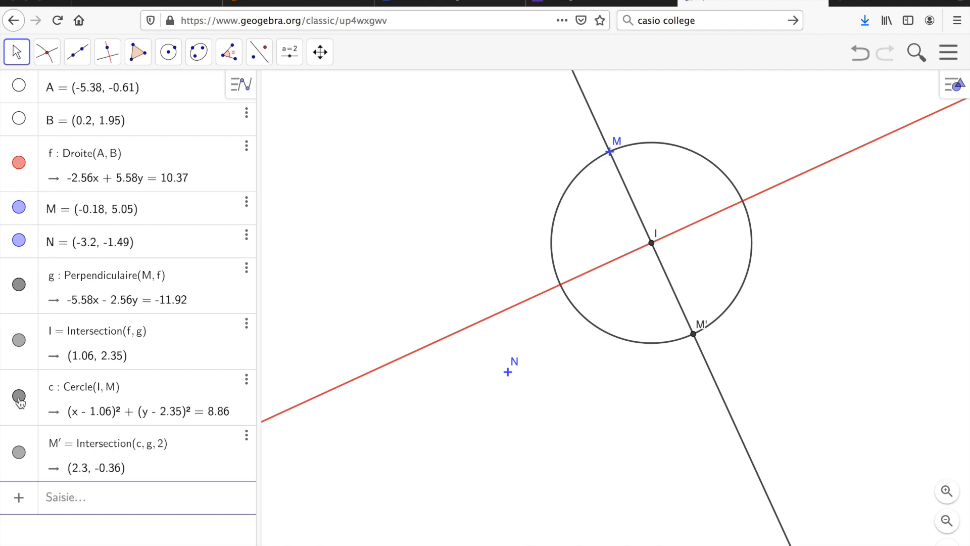
left_click(19, 396)
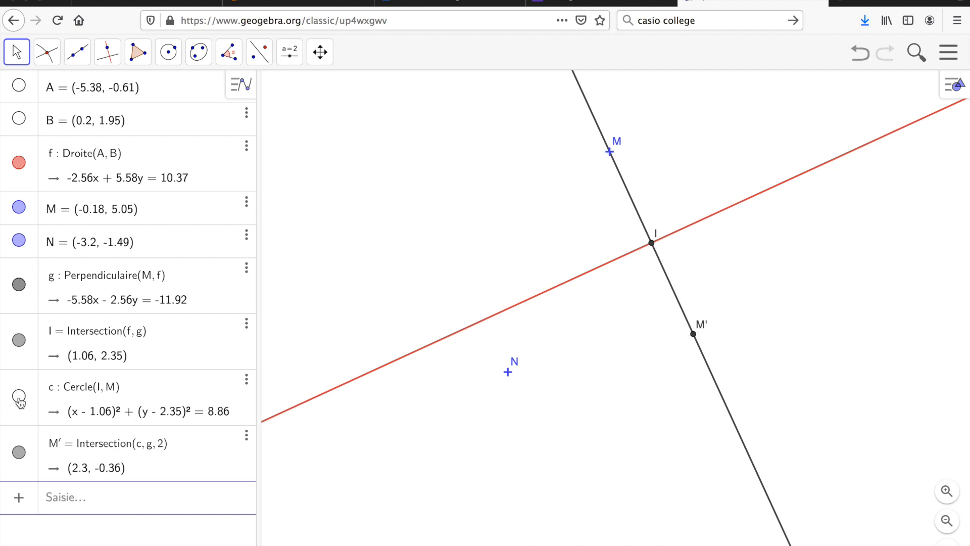
left_click(15, 52)
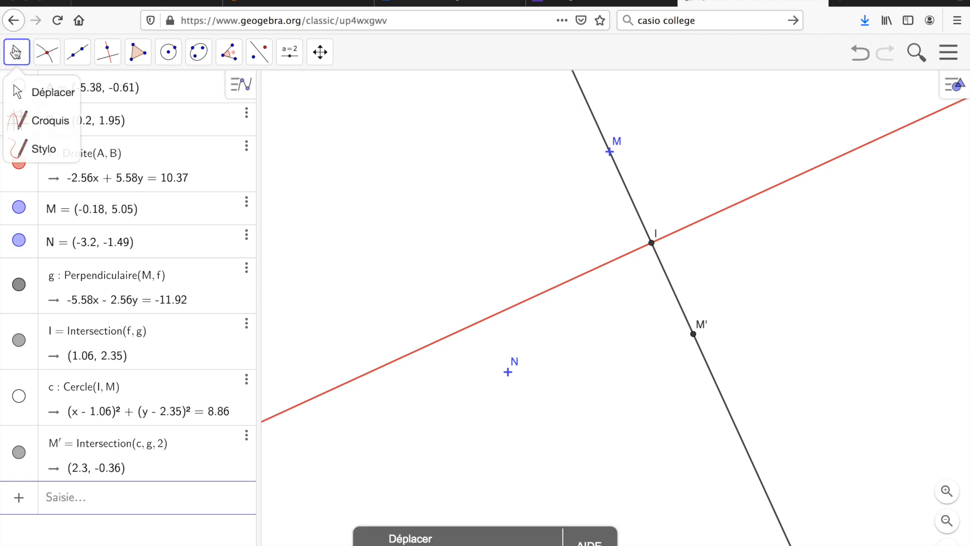
left_click(16, 52)
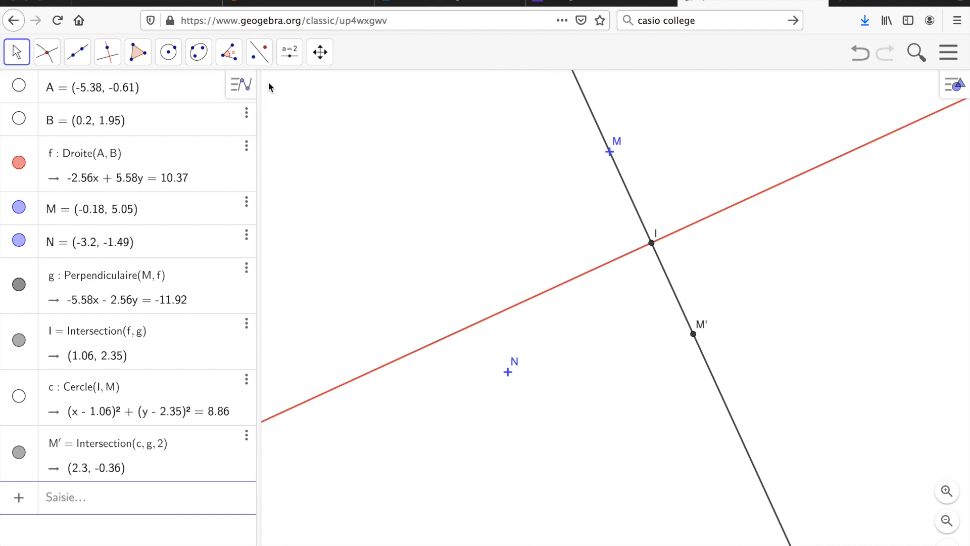
- Reflect point N across the red line f with the Symétrie axiale tool
left_click(261, 56)
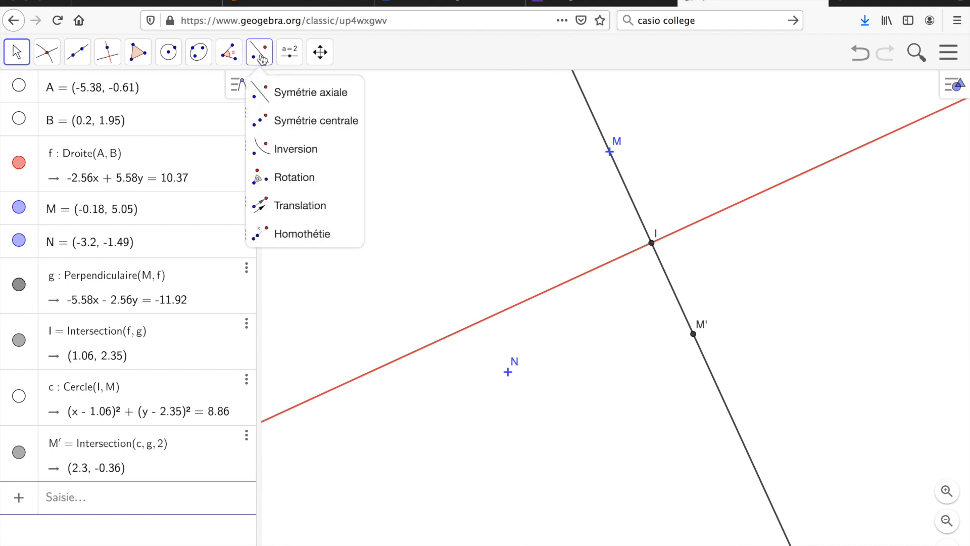
left_click(356, 93)
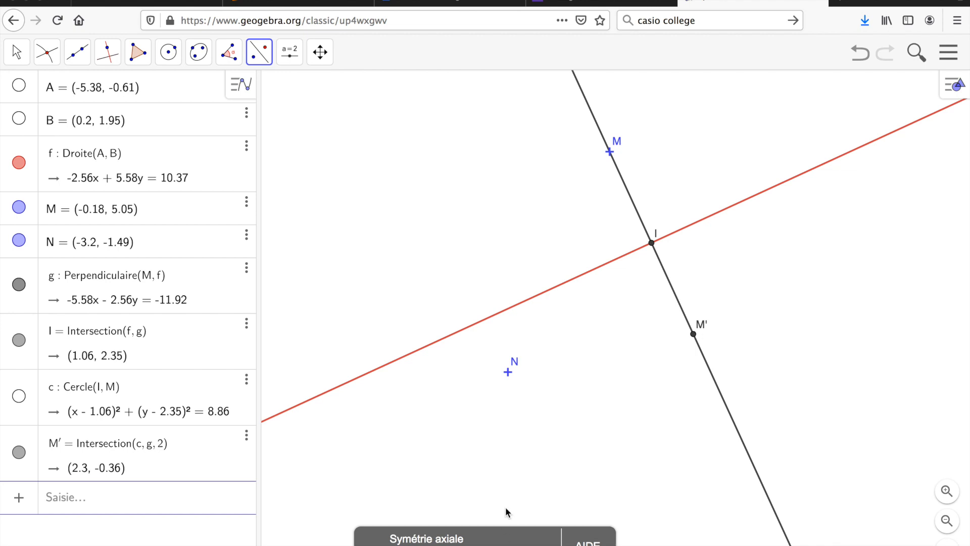
left_click(508, 372)
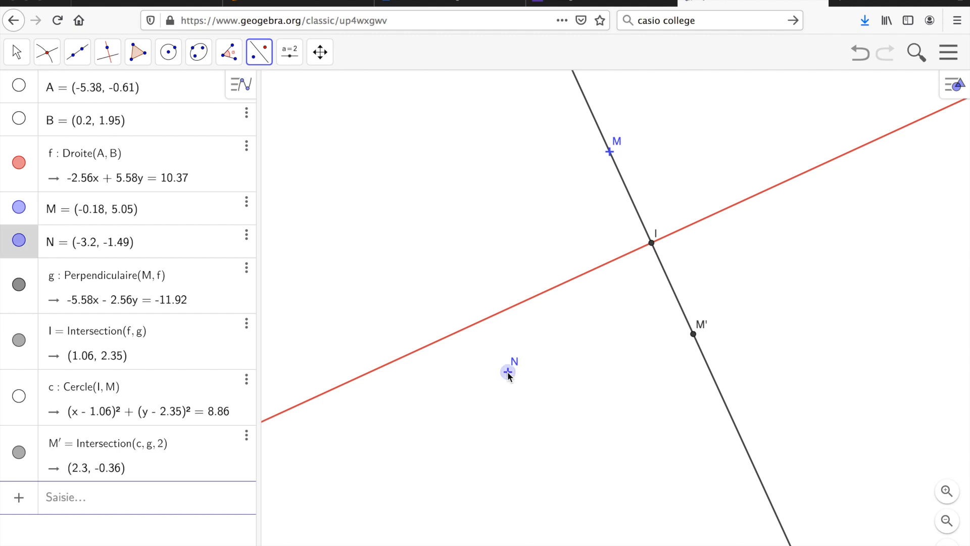
left_click(474, 326)
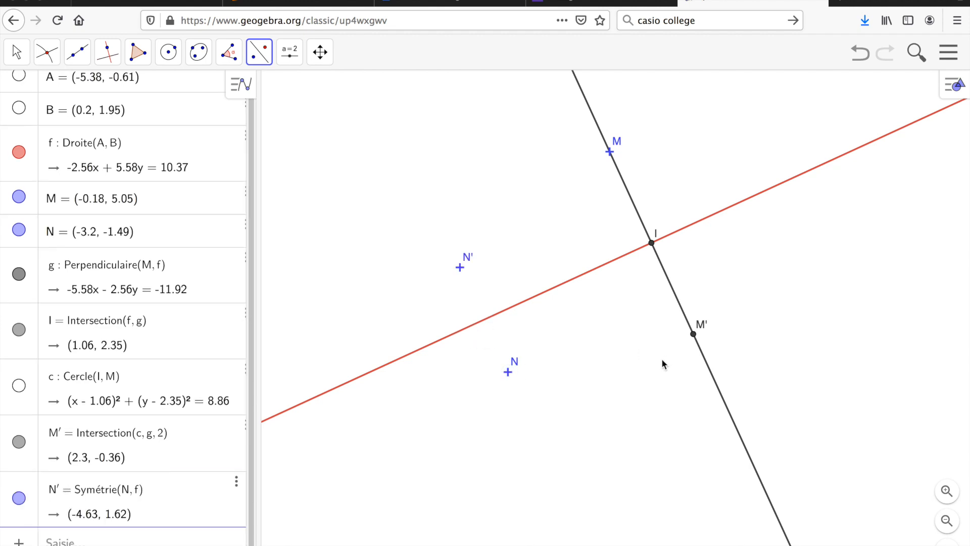